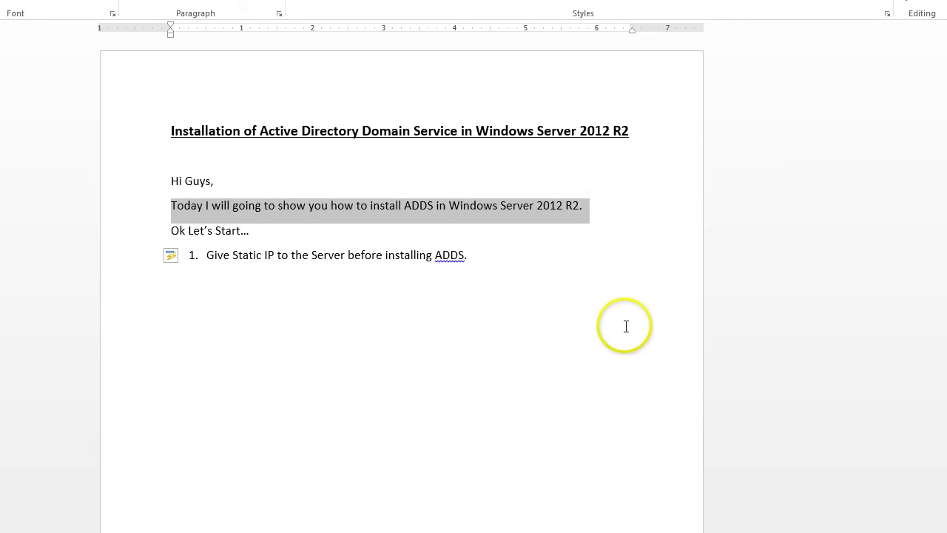
drag(175, 230, 259, 235)
click(519, 245)
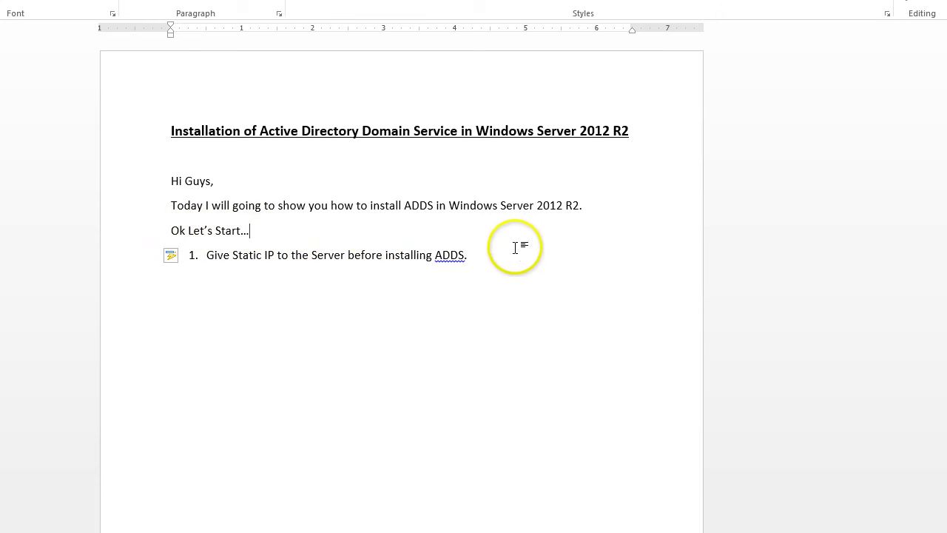
drag(207, 254, 486, 260)
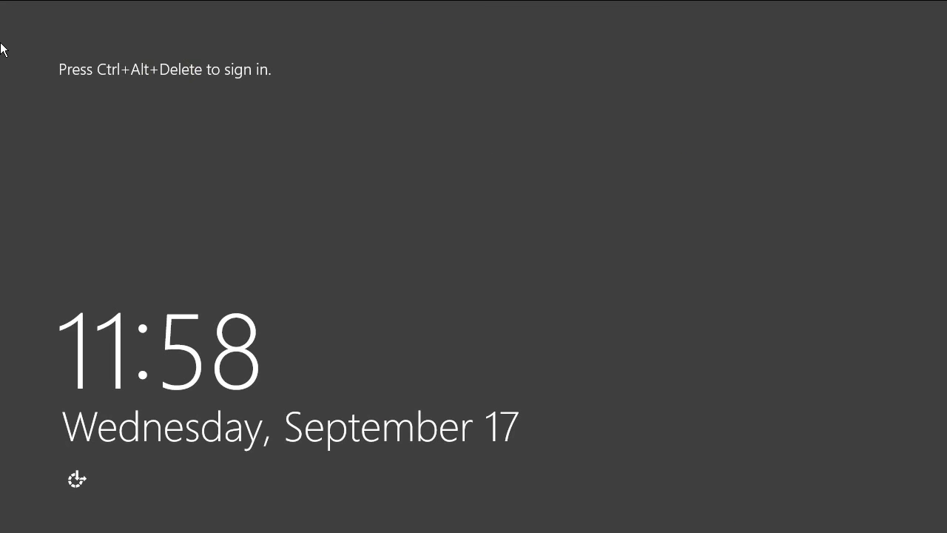
Sign in to the Windows Server 2012 R2 machine with the Administrator account's password
key(ctrl+alt+Delete)
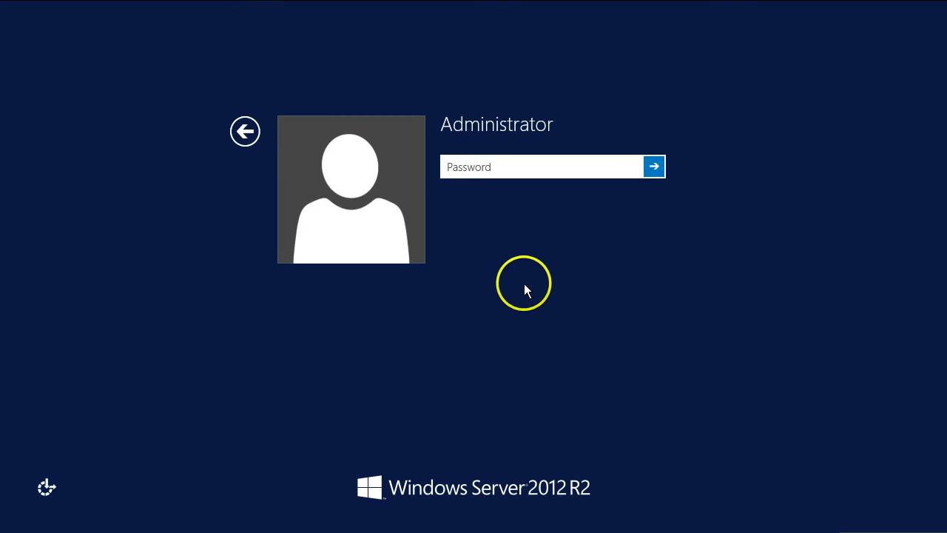
text(****)
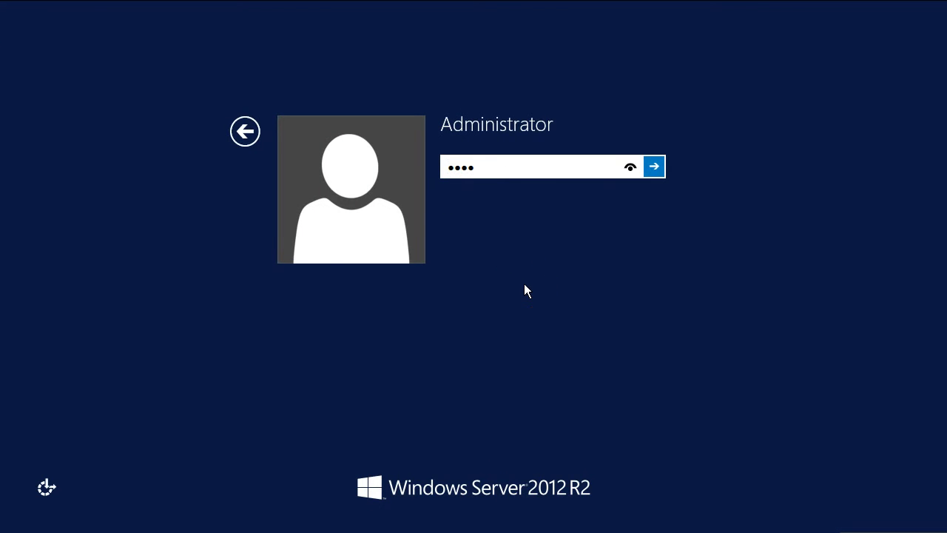
text(****)
key(Return)
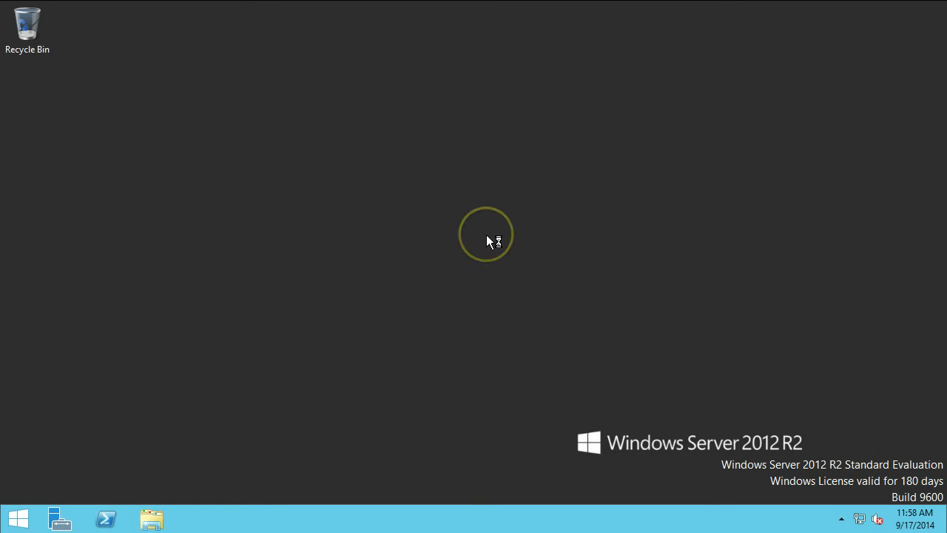
Open the Internet Protocol Version 4 (TCP/IPv4) properties of the Ethernet0 connection through the Network and Sharing Center
right_click(863, 515)
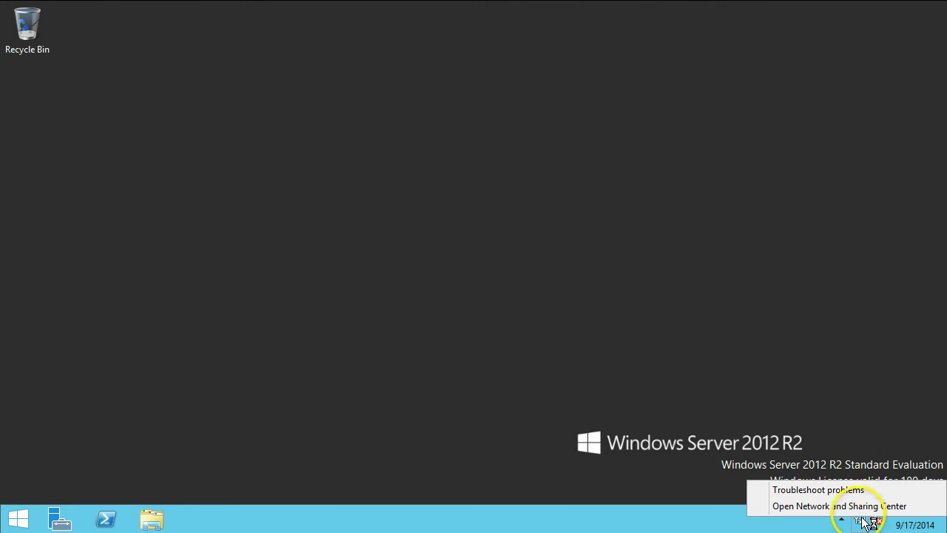
click(858, 510)
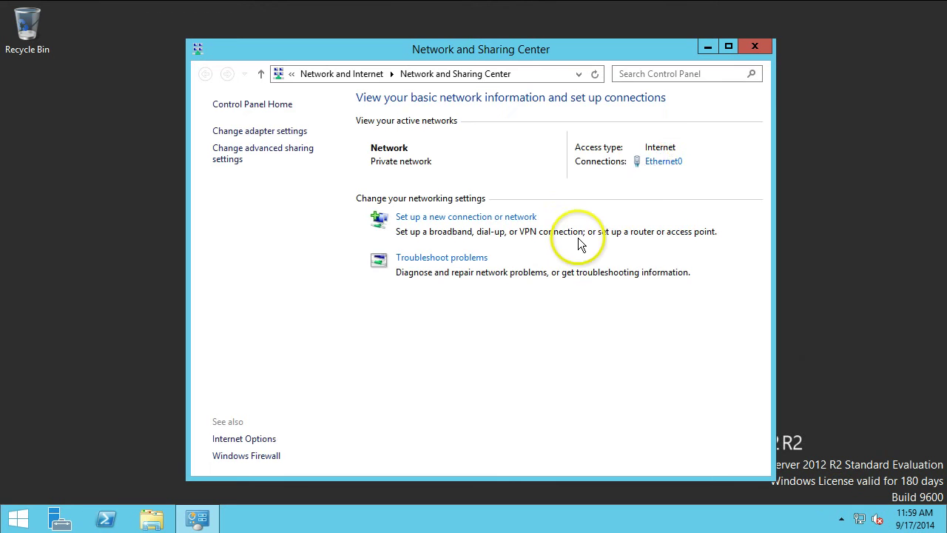
click(647, 163)
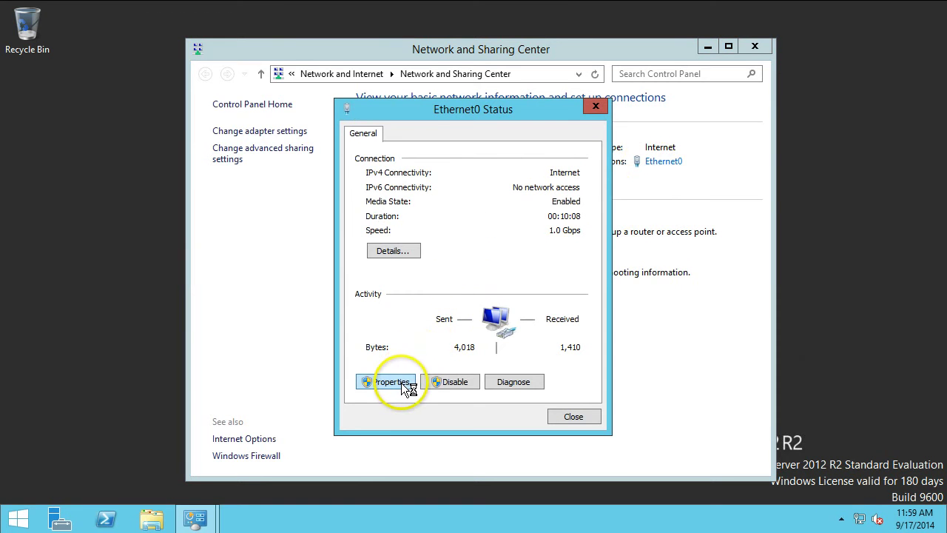
click(392, 382)
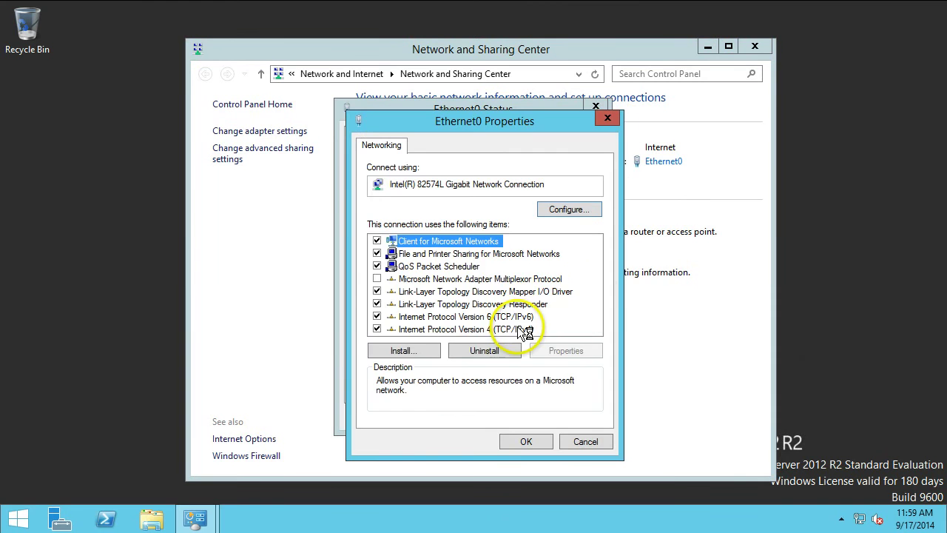
double_click(522, 330)
Assign the static IP address 192.168.1.254 with subnet mask 255.255.255.0 and default gateway 192.168.1.1
click(491, 278)
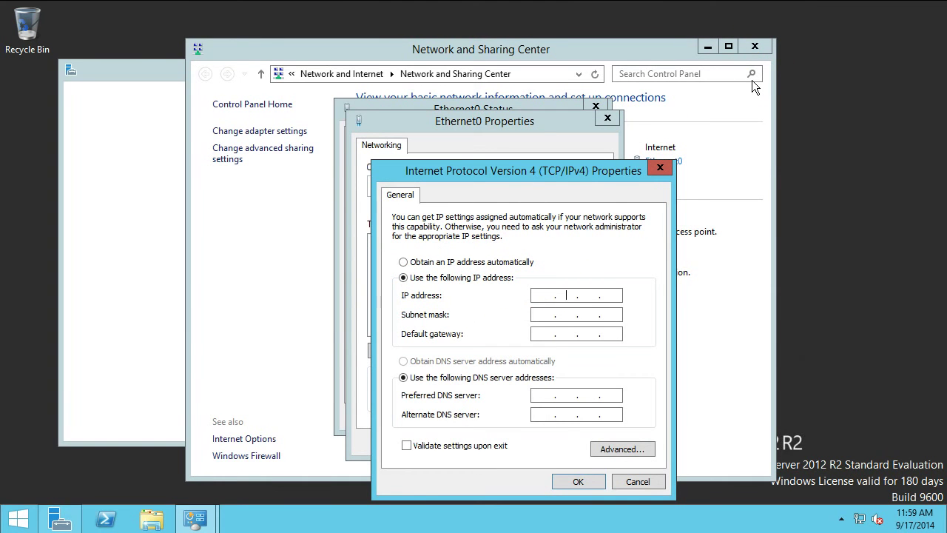
text(192.16)
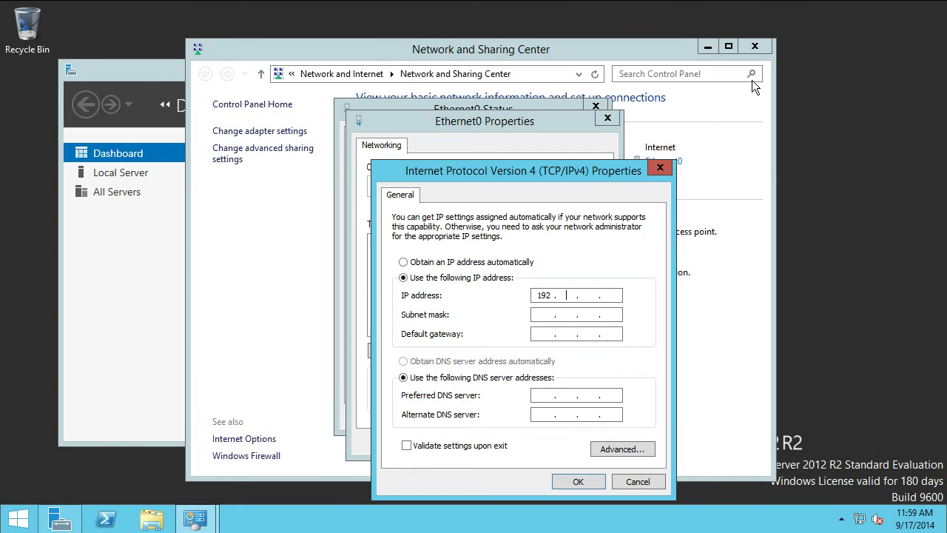
text(8.1.254)
key(Tab)
key(Tab)
text(192.168.)
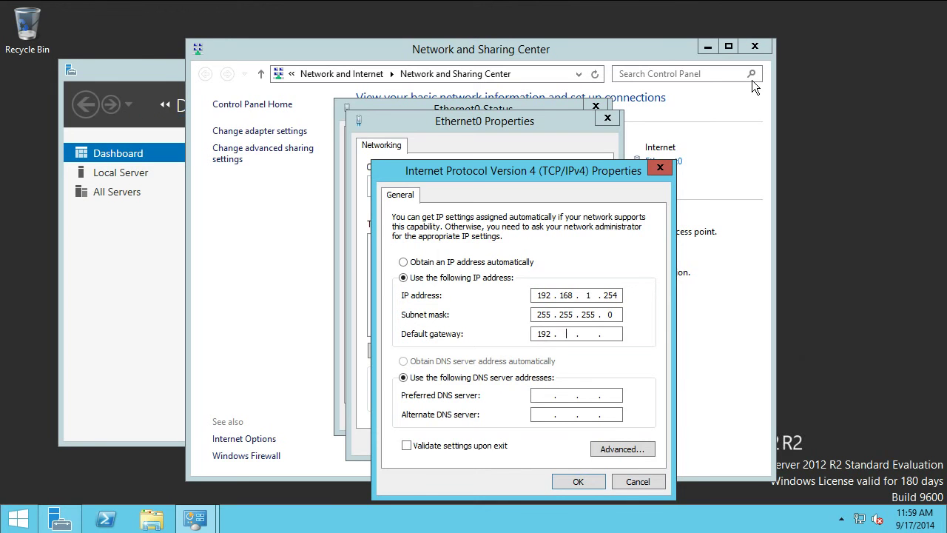
text(1.1)
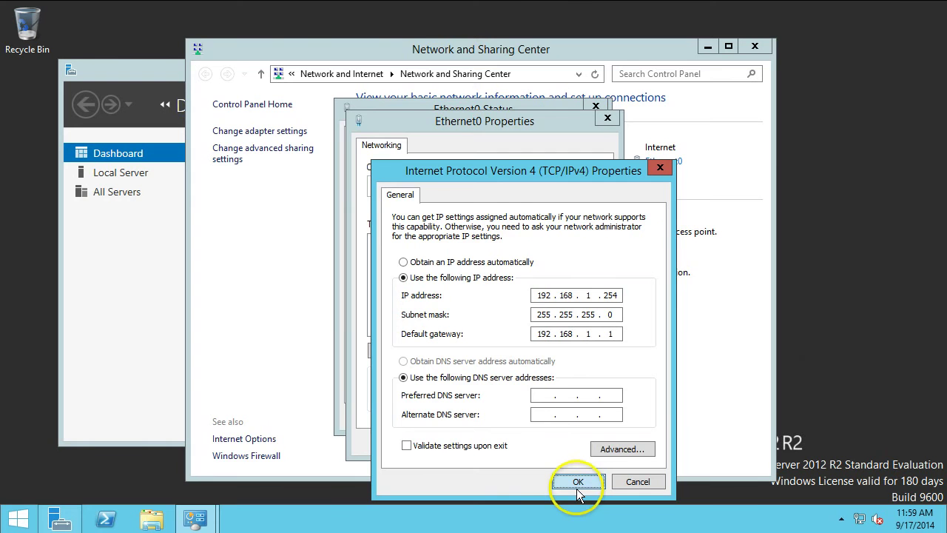
Set the preferred DNS server to 192.168.1.254, apply the adapter settings and close the network windows
click(543, 395)
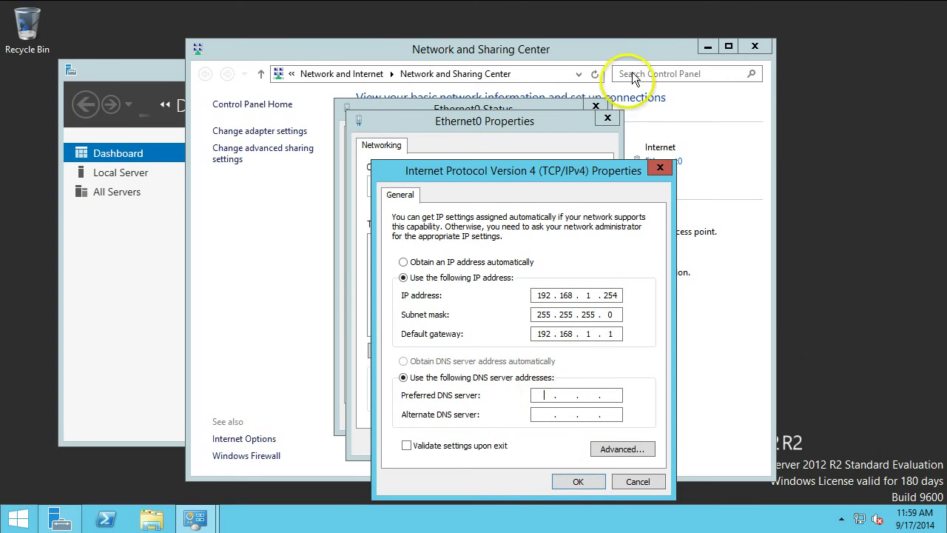
text(192 . 168 . 1 . )
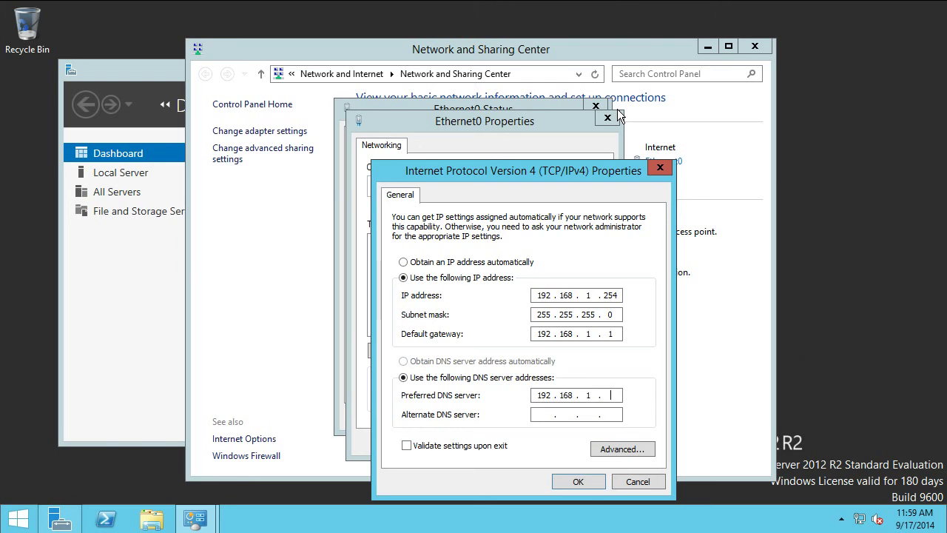
text(254)
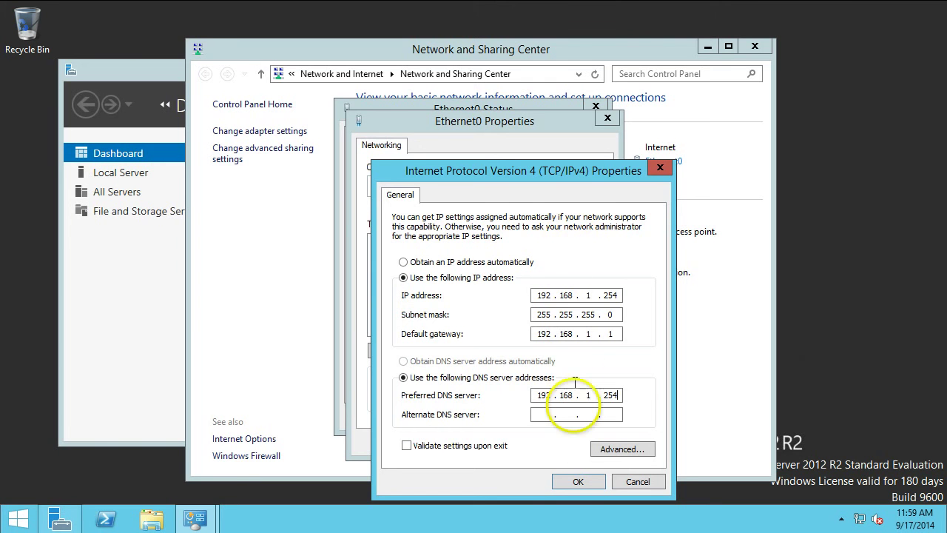
click(569, 482)
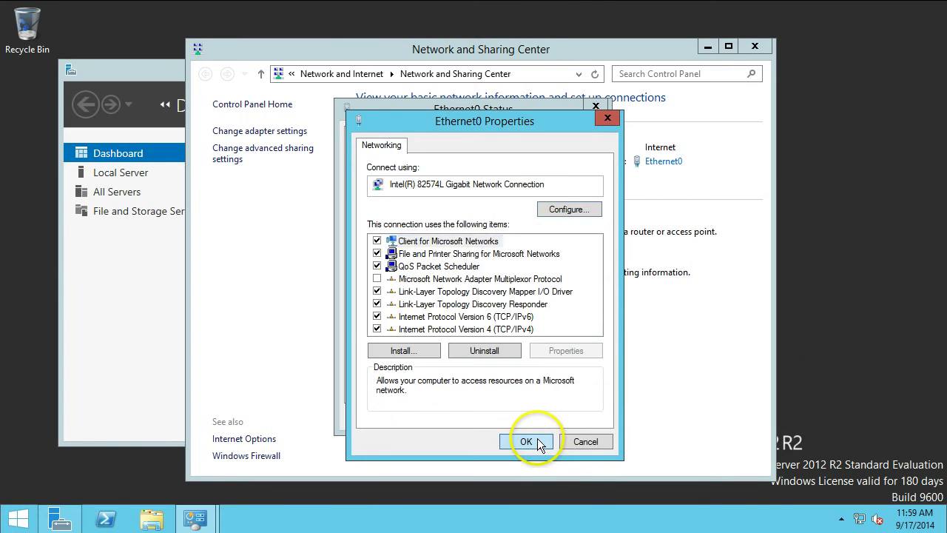
click(526, 442)
click(568, 418)
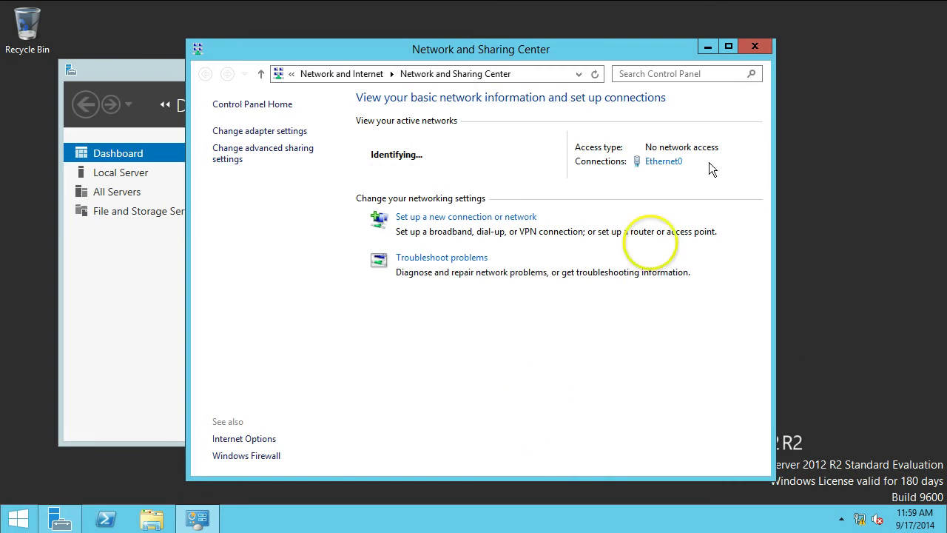
click(755, 47)
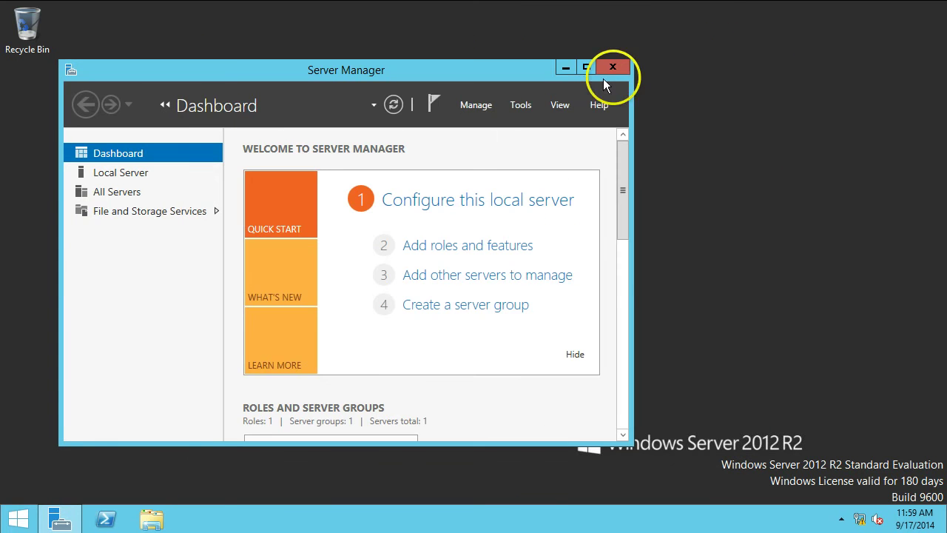
Maximize Server Manager and start adding roles and features as a role-based installation on server WIN2K12
click(584, 68)
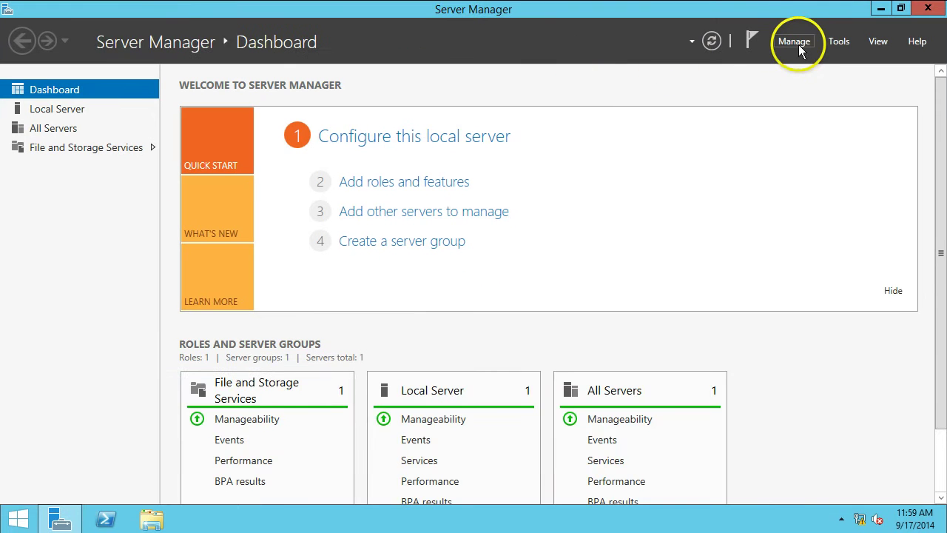
click(798, 42)
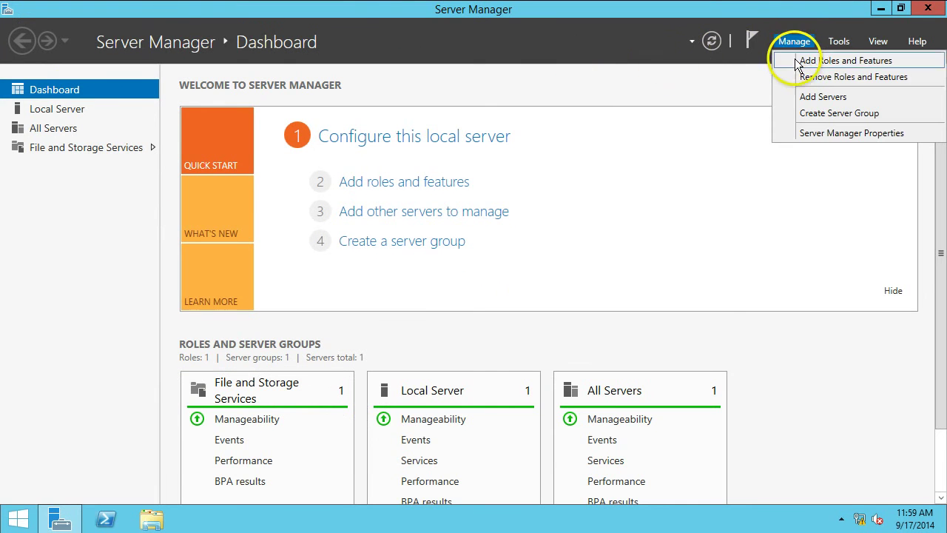
click(795, 60)
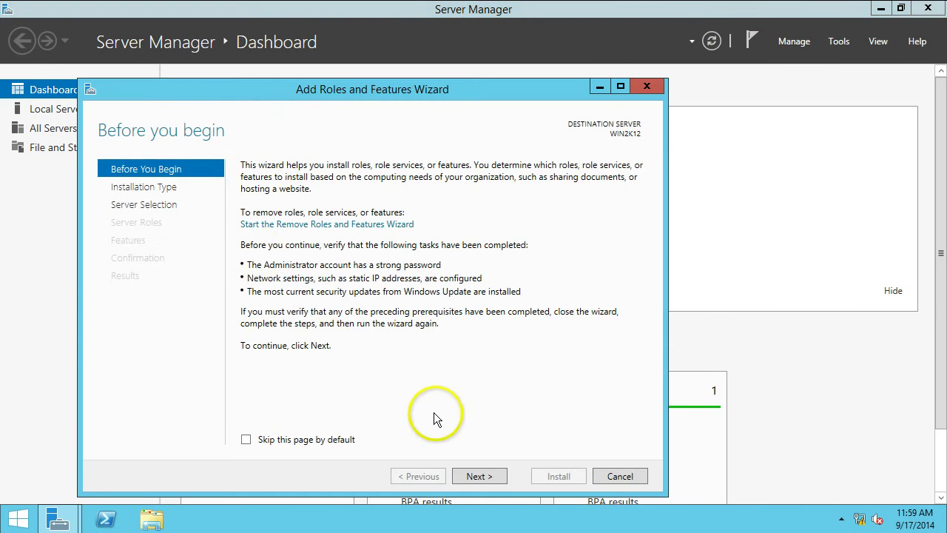
click(476, 477)
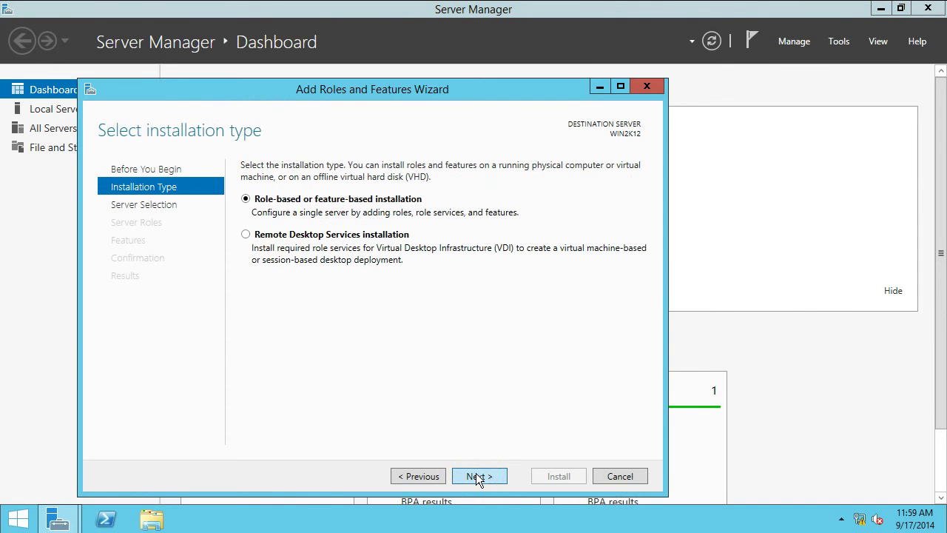
click(477, 477)
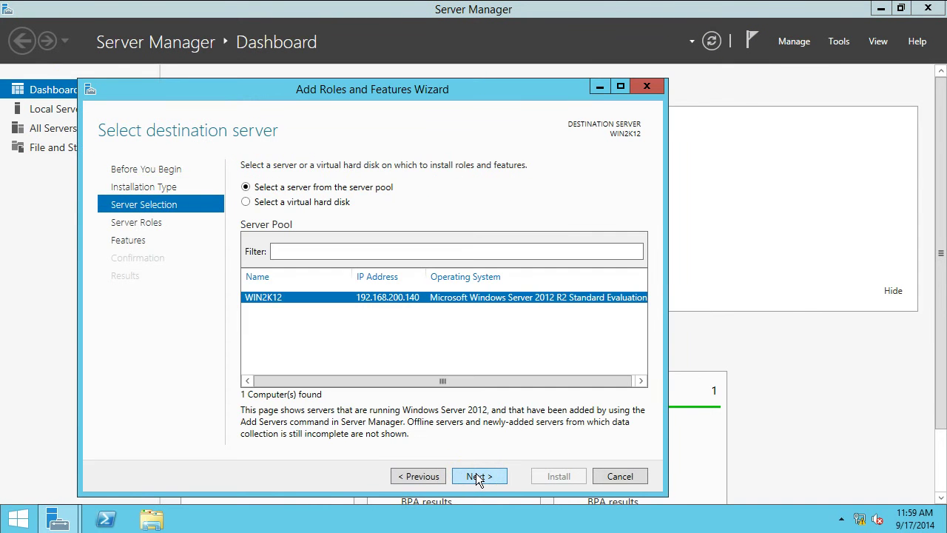
click(476, 478)
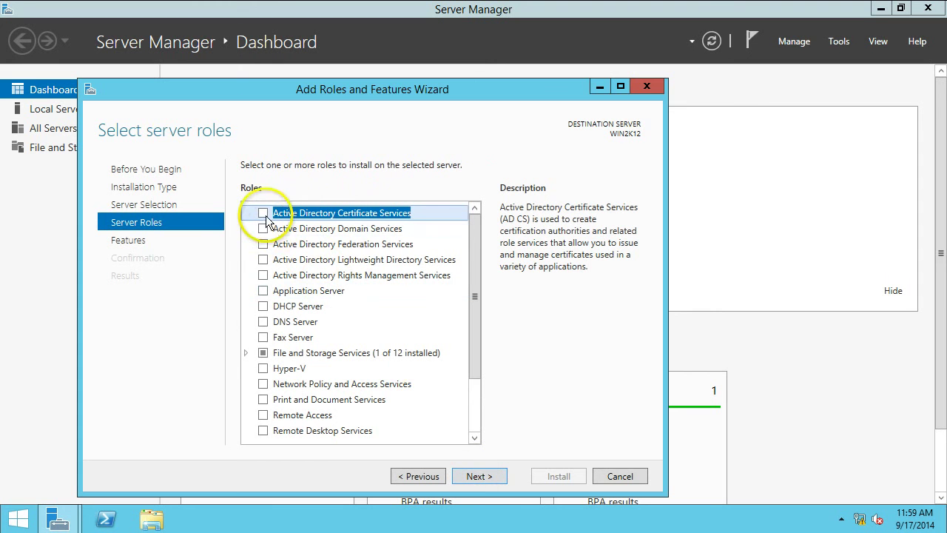
Select the Active Directory Domain Services role with its required features, keep the default feature selection and install it
click(263, 229)
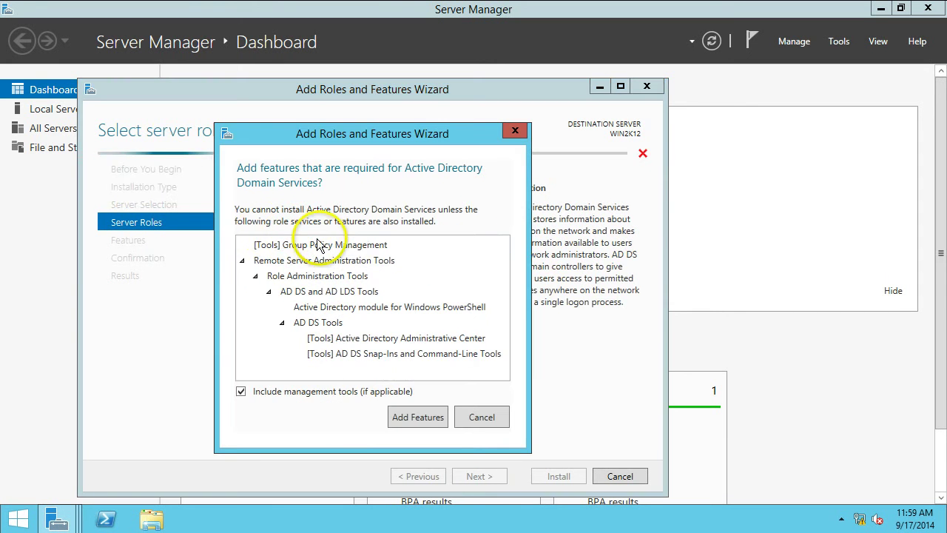
click(416, 417)
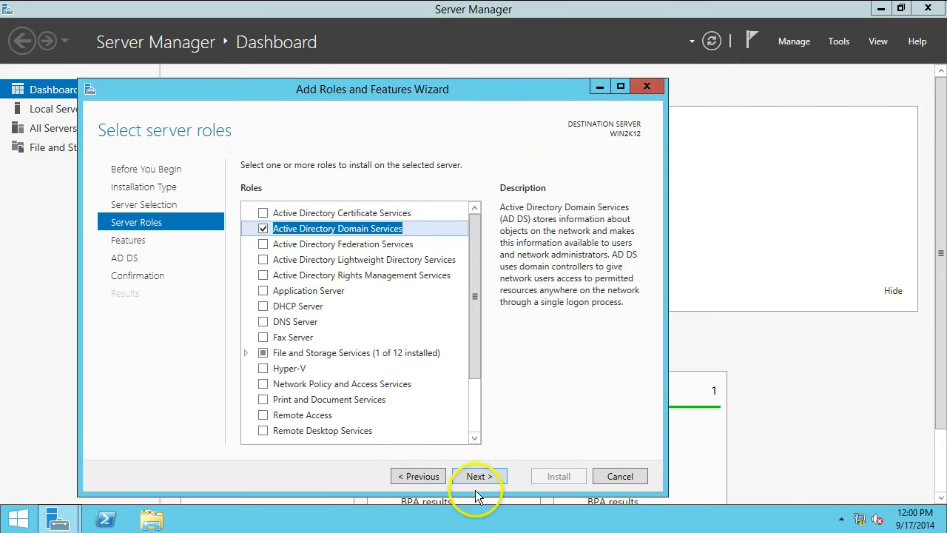
click(477, 477)
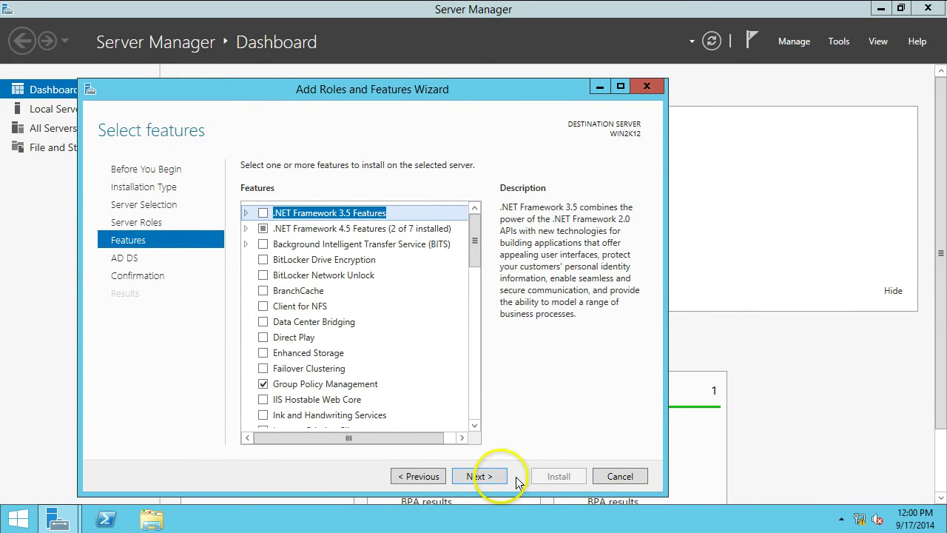
click(497, 477)
click(498, 478)
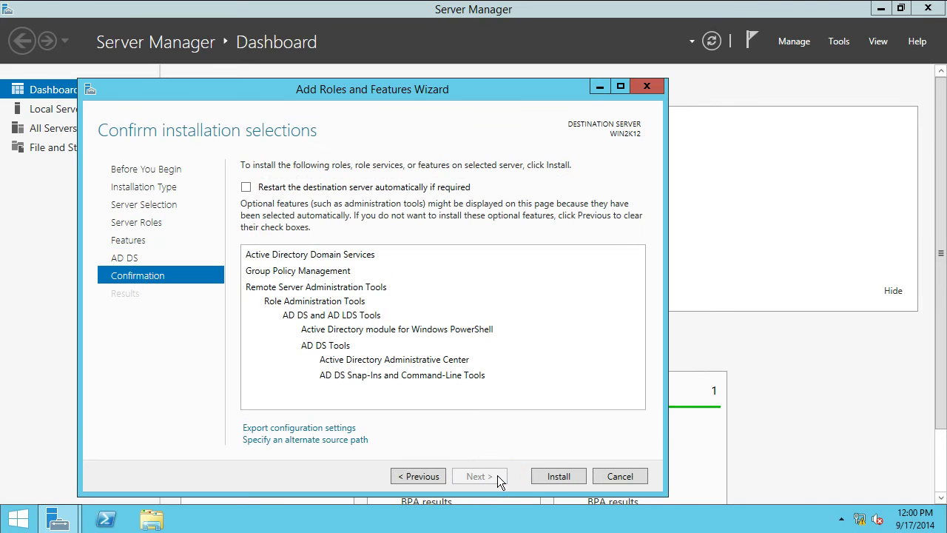
click(549, 478)
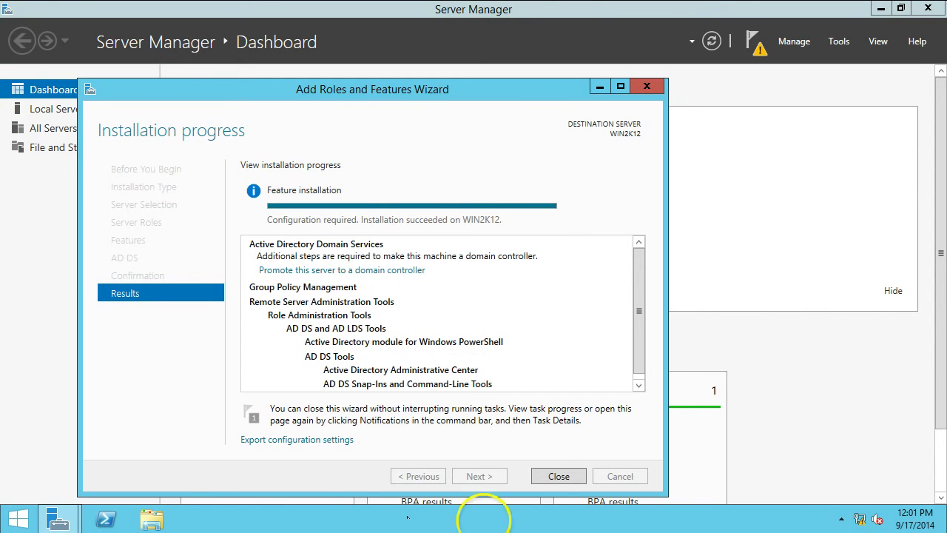
Start promoting the server to a domain controller and add a new forest with root domain name MoonEyes.com
click(545, 481)
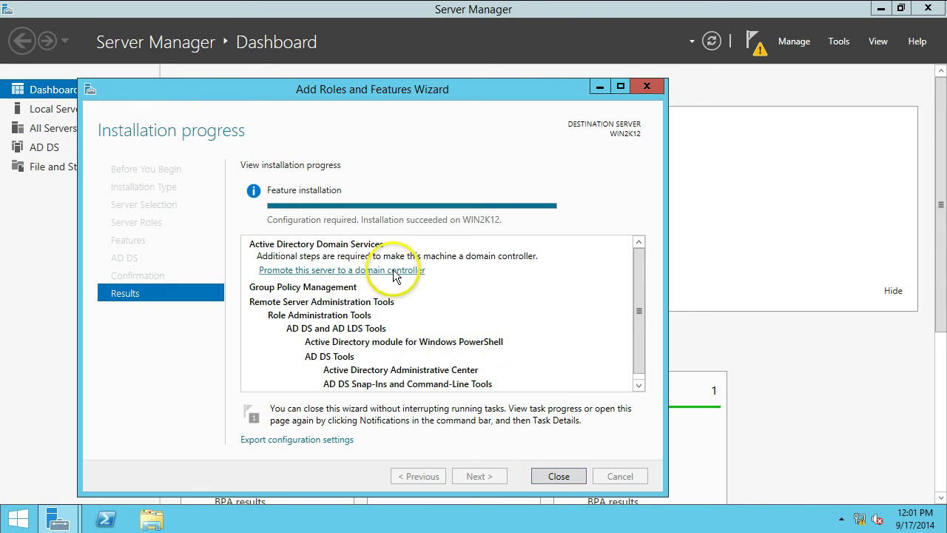
click(381, 274)
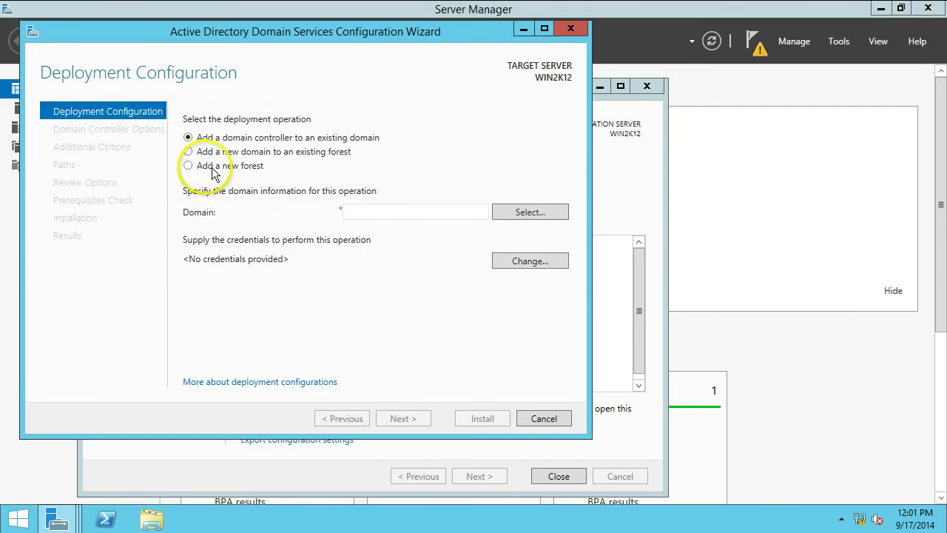
click(188, 166)
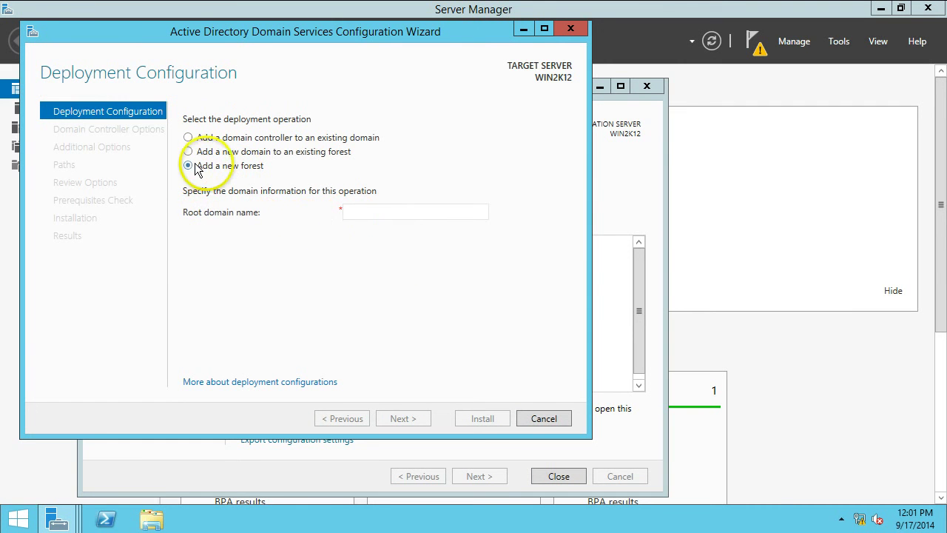
click(397, 213)
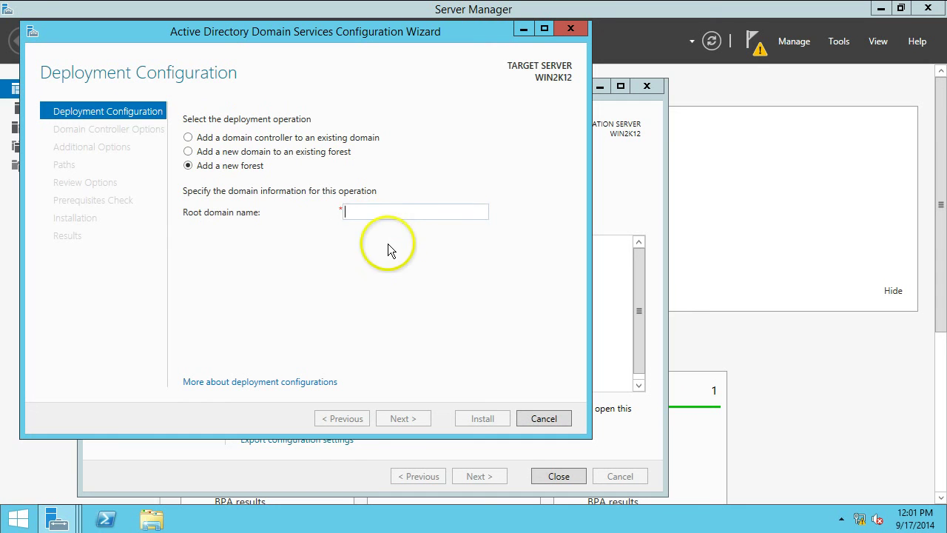
text(onEys)
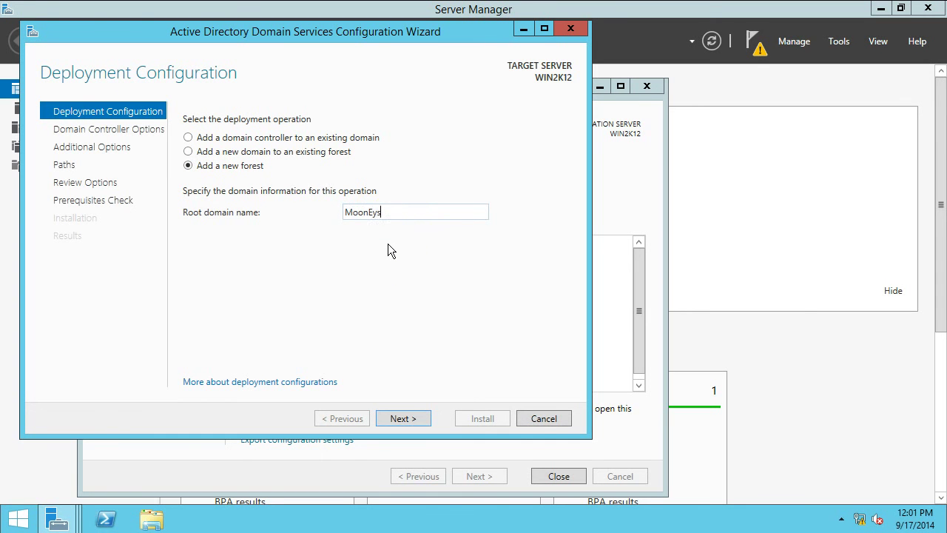
key(BackSpace)
text(es.com)
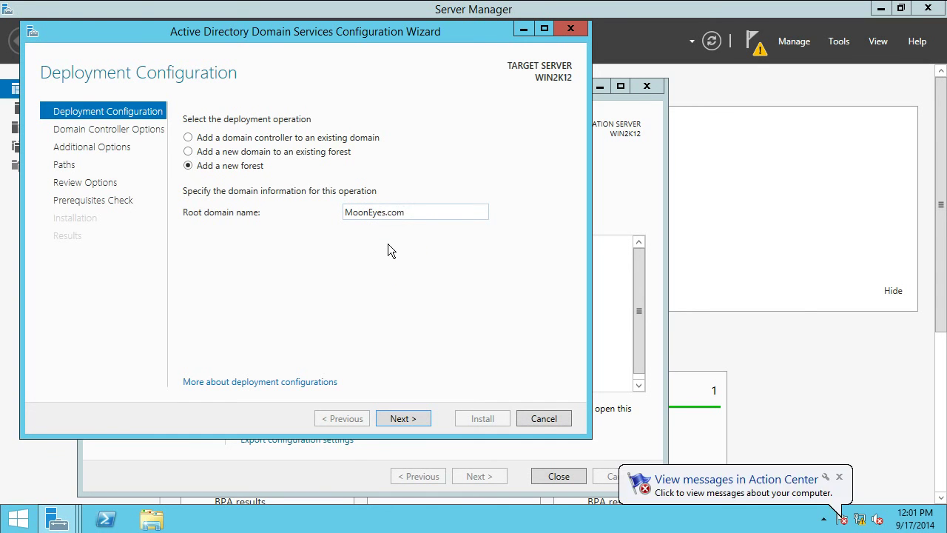
click(404, 418)
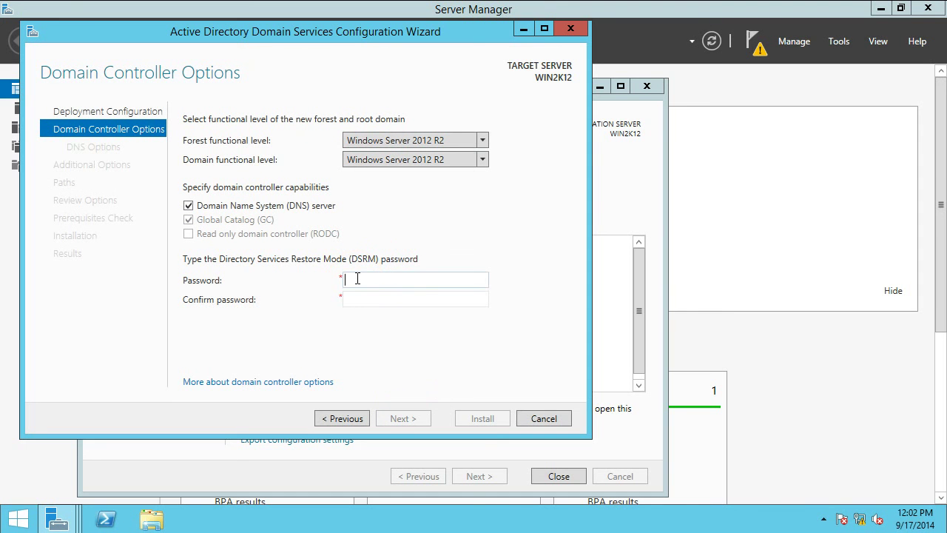
Enter and confirm the Directory Services Restore Mode password, keeping the default functional levels and DNS server option, and continue
text(Password)
key(Tab)
text(Pas)
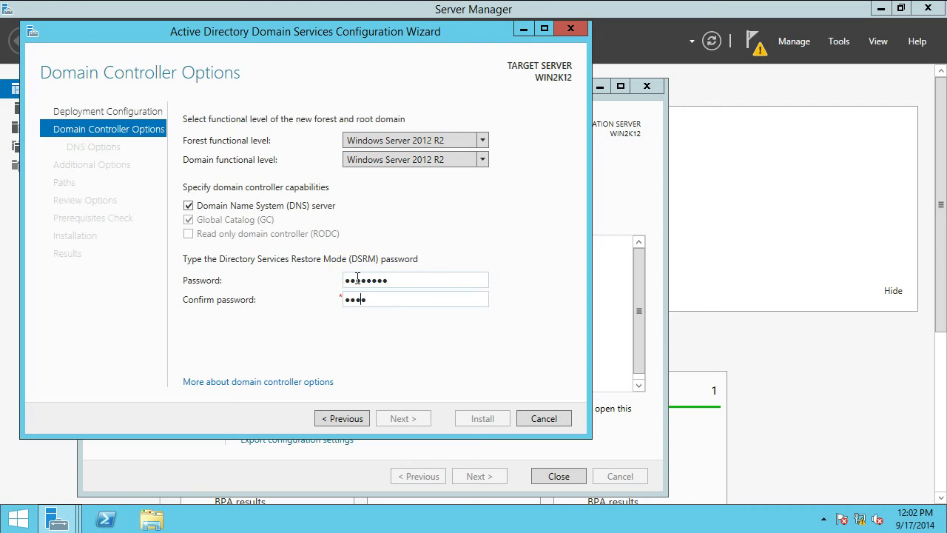
text(sword)
key(Return)
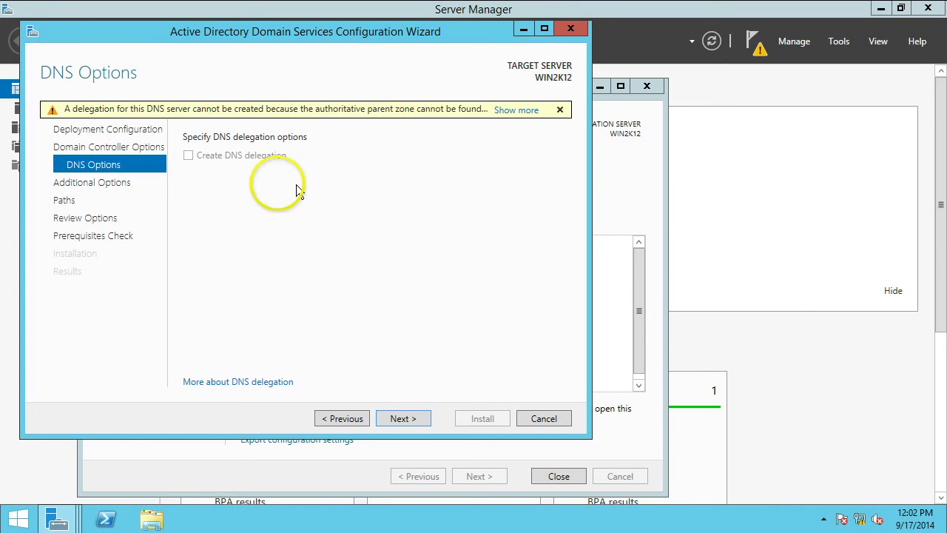
Accept the default DNS, NetBIOS name and path settings, run the prerequisites check and install the domain controller
click(404, 419)
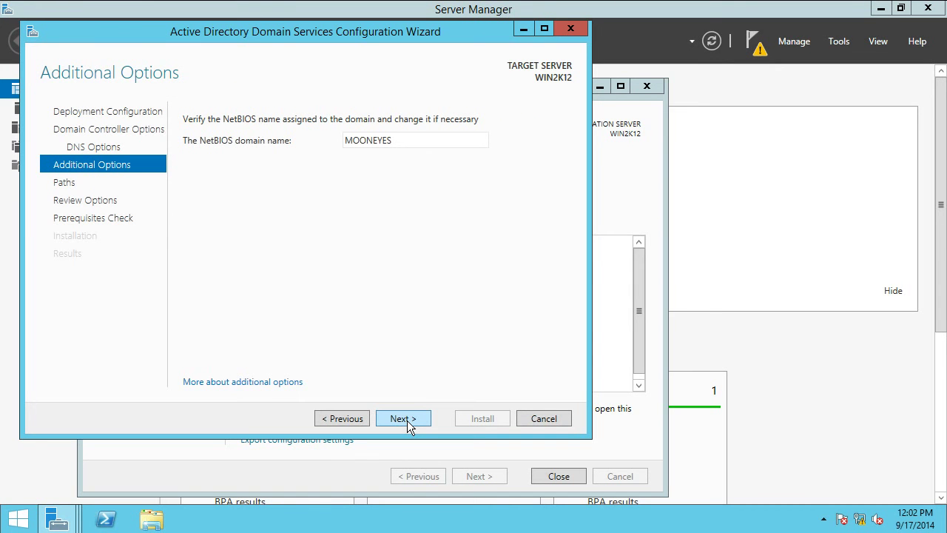
click(403, 419)
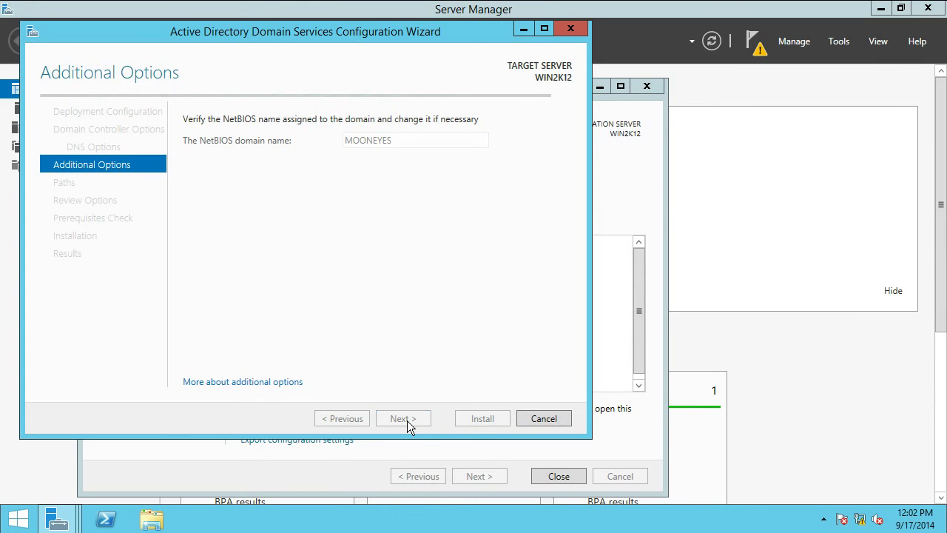
click(406, 420)
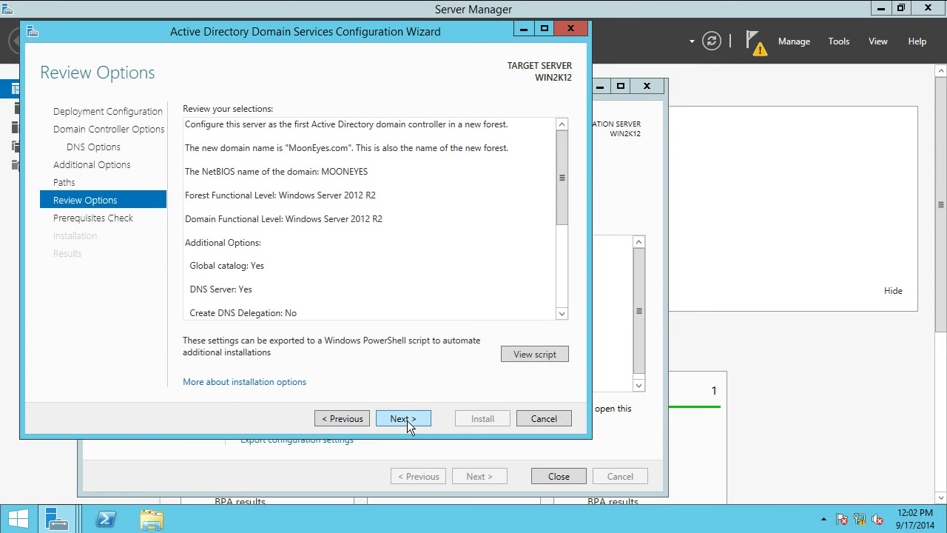
click(407, 421)
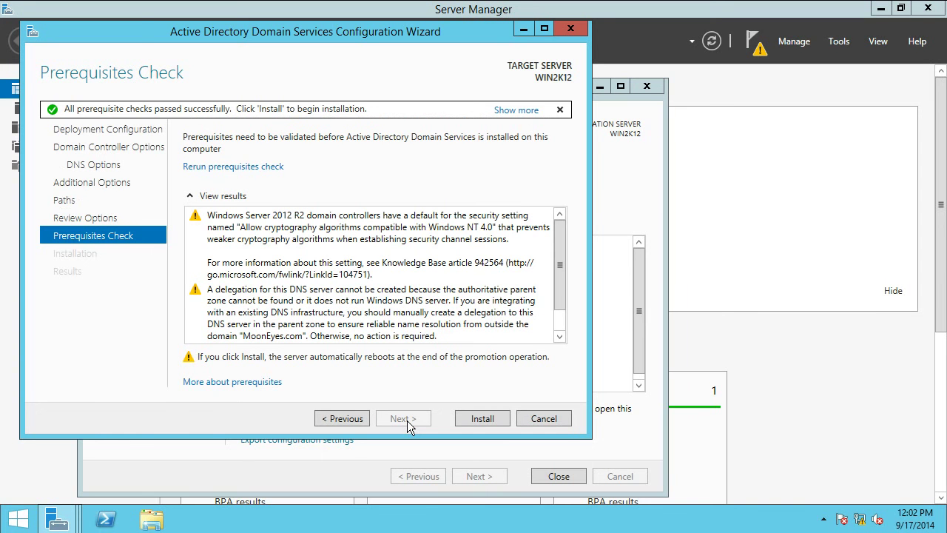
click(479, 418)
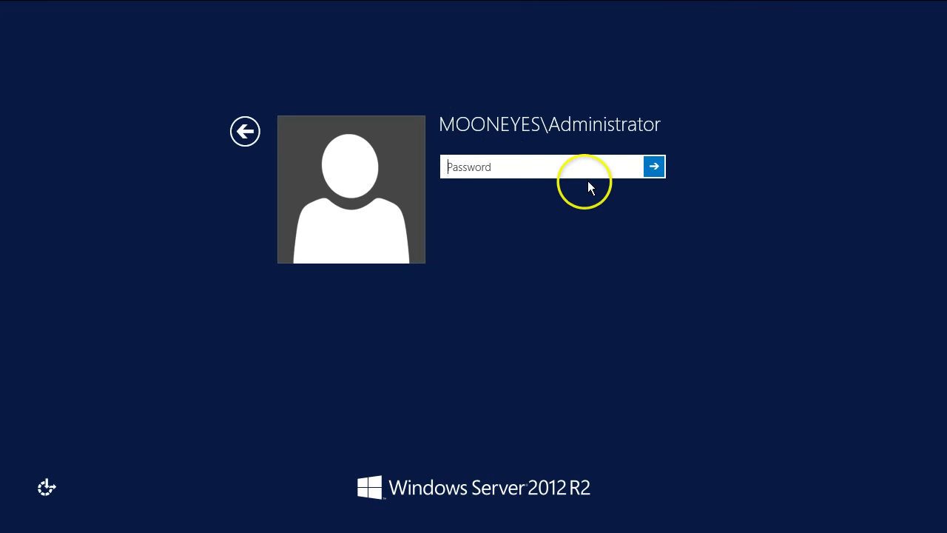
Sign in to the restarted server with the domain administrator's password
text(****)
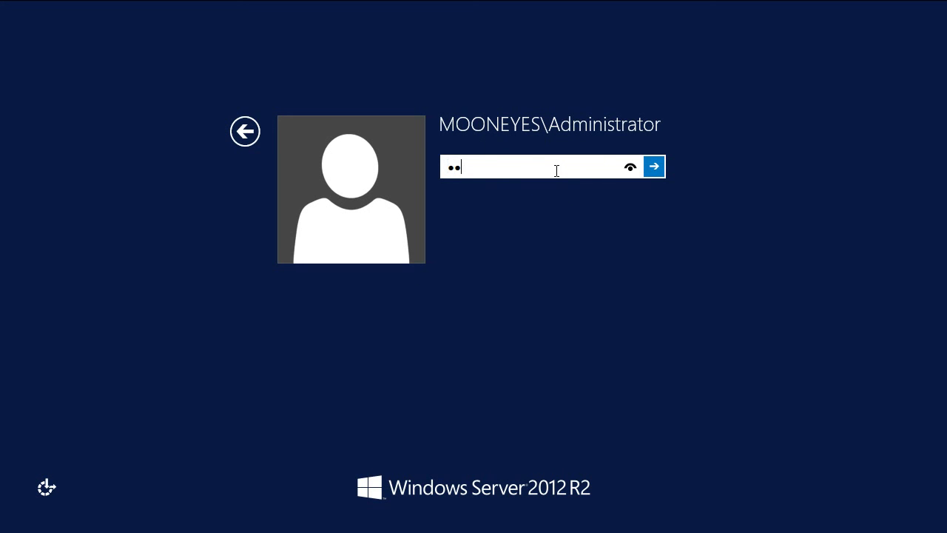
text(****)
key(Return)
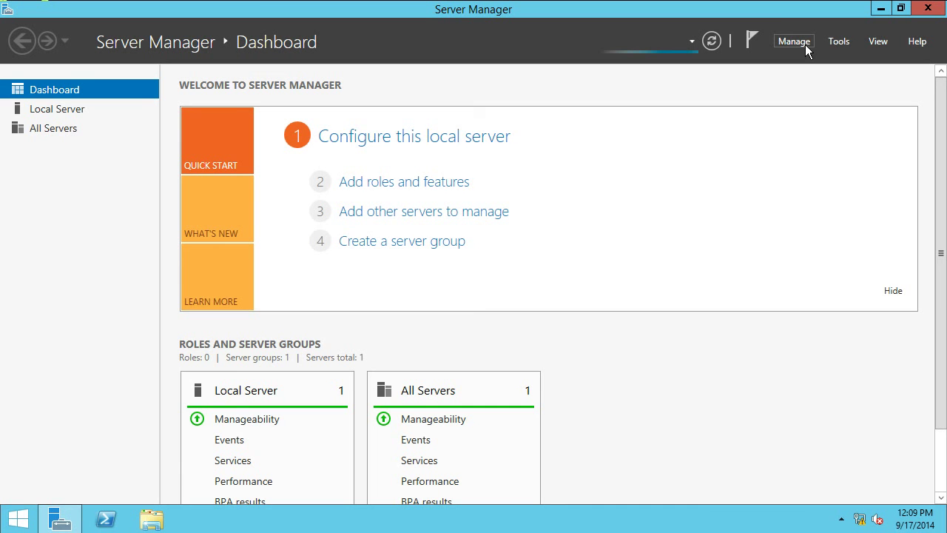
Open Active Directory Users and Computers, expand the MoonEyes.com domain and view its Users container
click(805, 44)
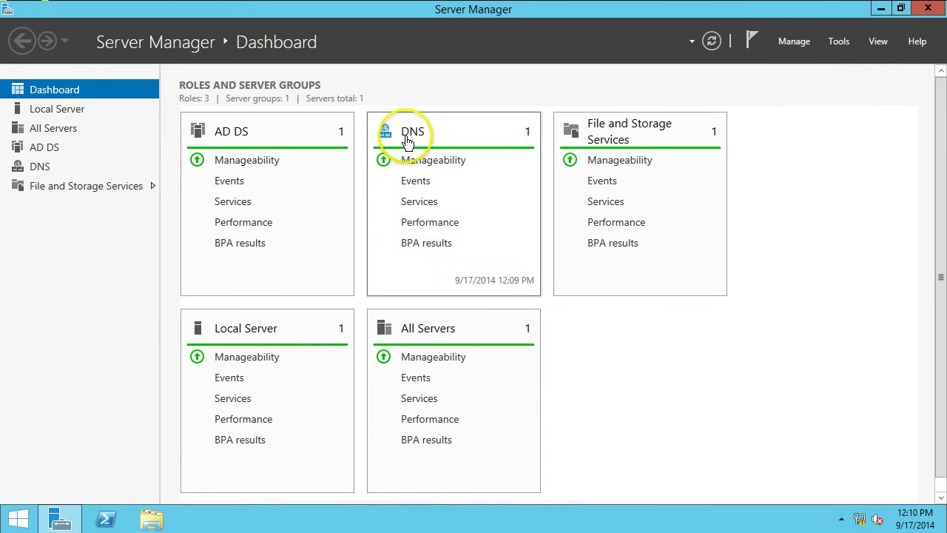
click(836, 42)
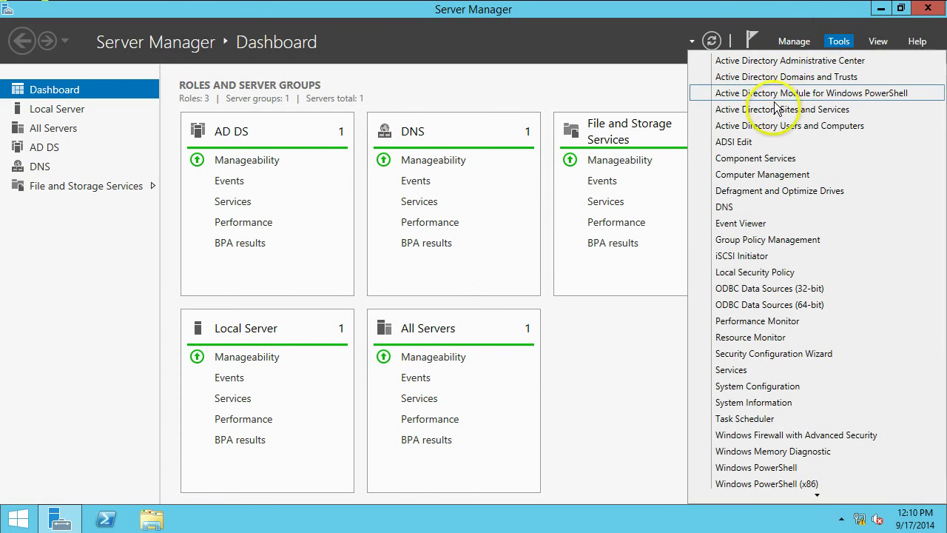
click(814, 126)
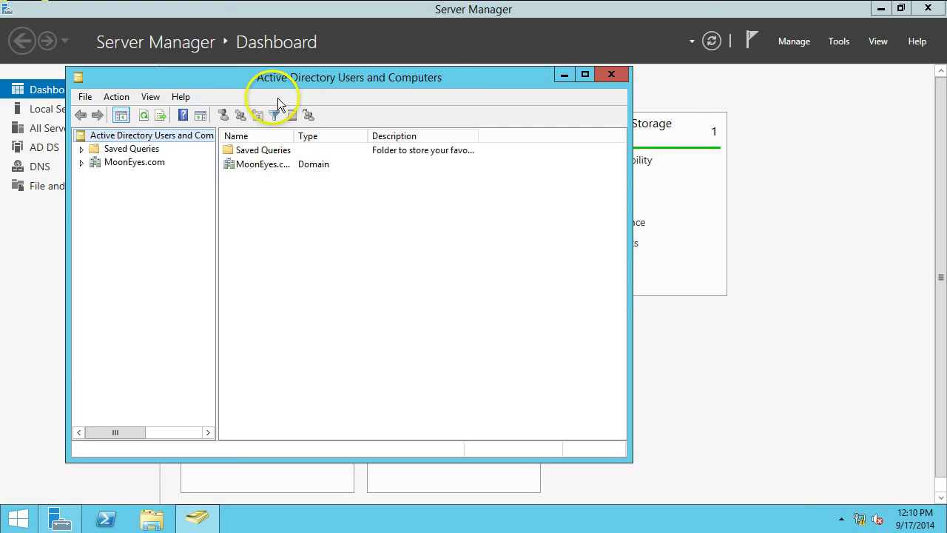
click(123, 166)
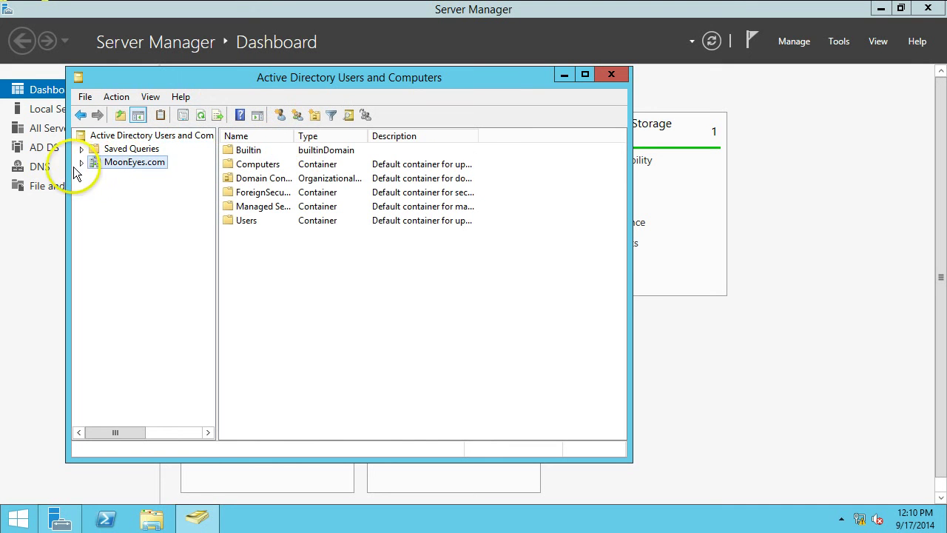
click(81, 162)
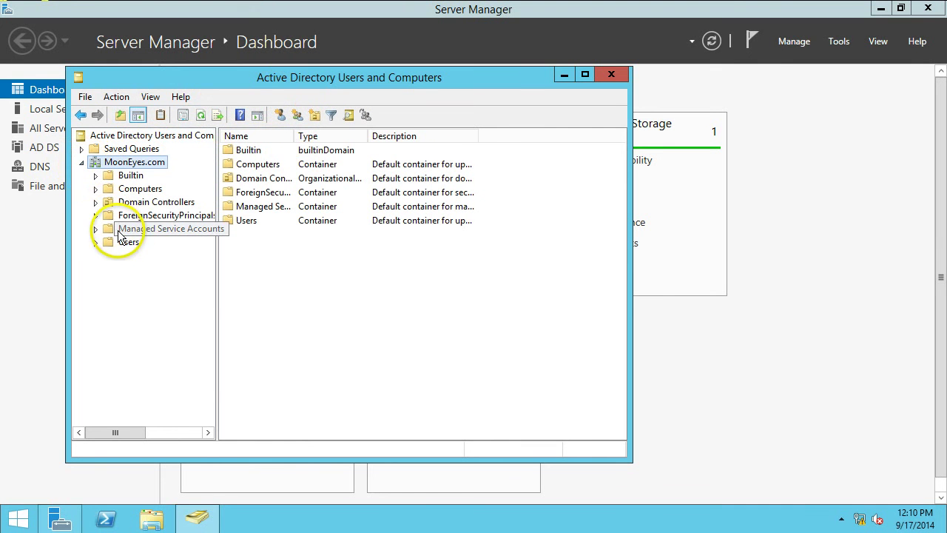
click(127, 242)
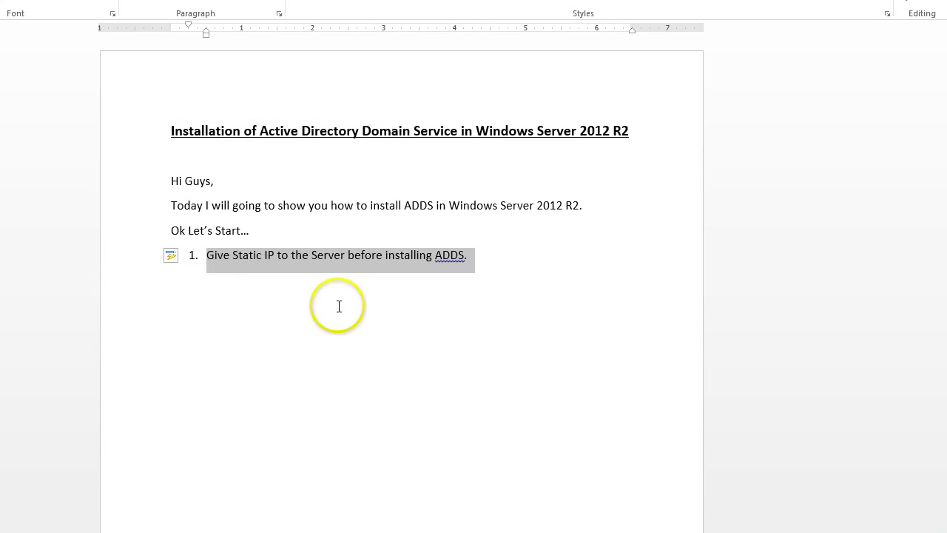
scroll(347, 359, down, 5)
scroll(347, 357, down, 2)
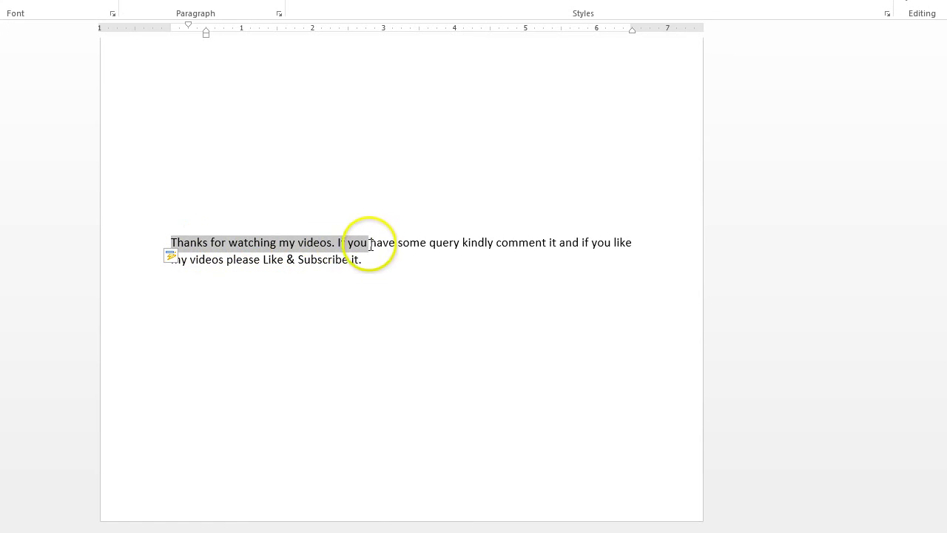
click(342, 241)
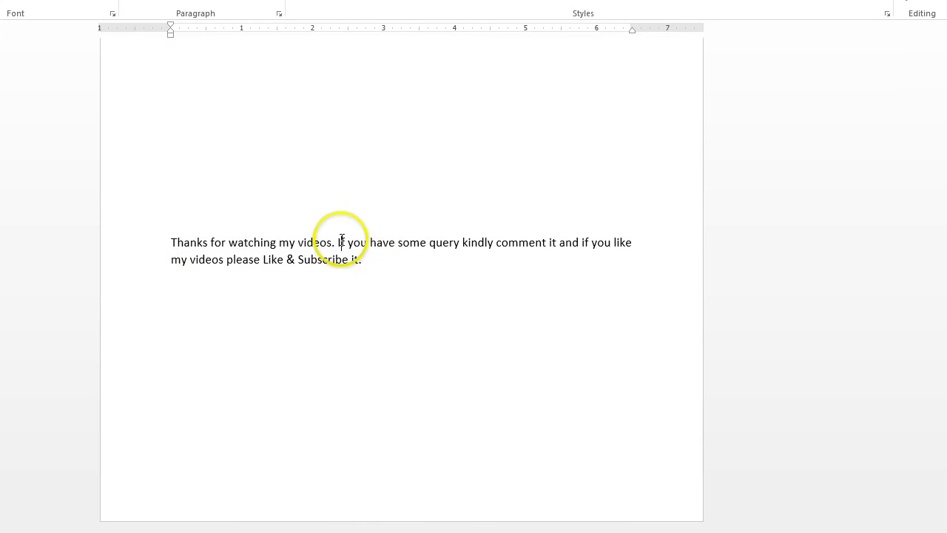